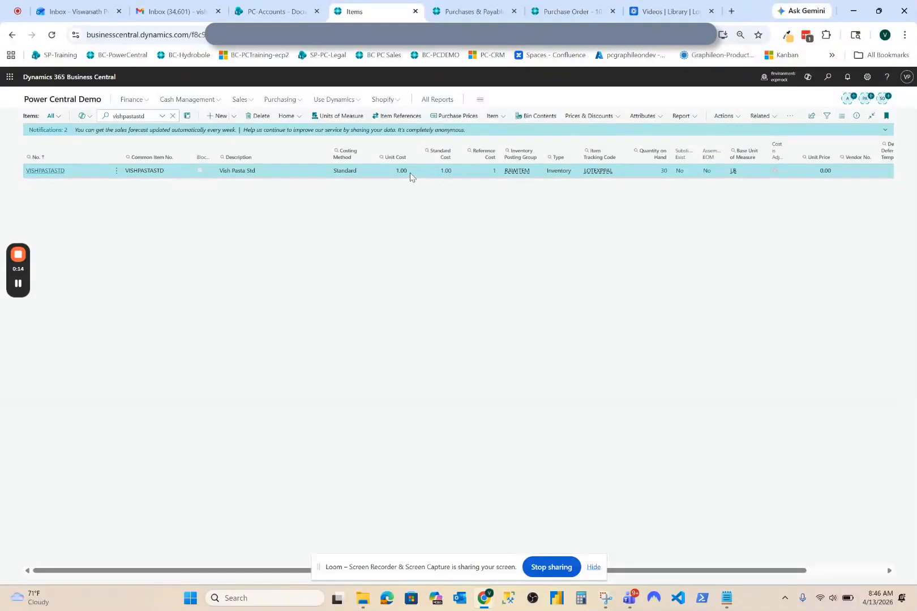
Step: Examine the costing method, unit cost and standard cost of item VISHPASTASTD in the item list
left_click(453, 236)
left_click(346, 172)
left_click(147, 172)
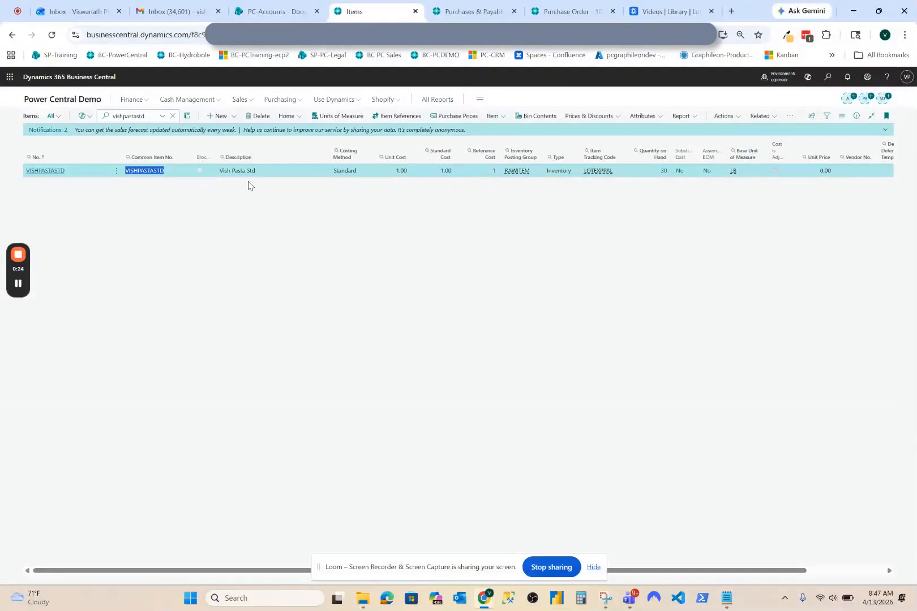
left_click(401, 171)
left_click(452, 171)
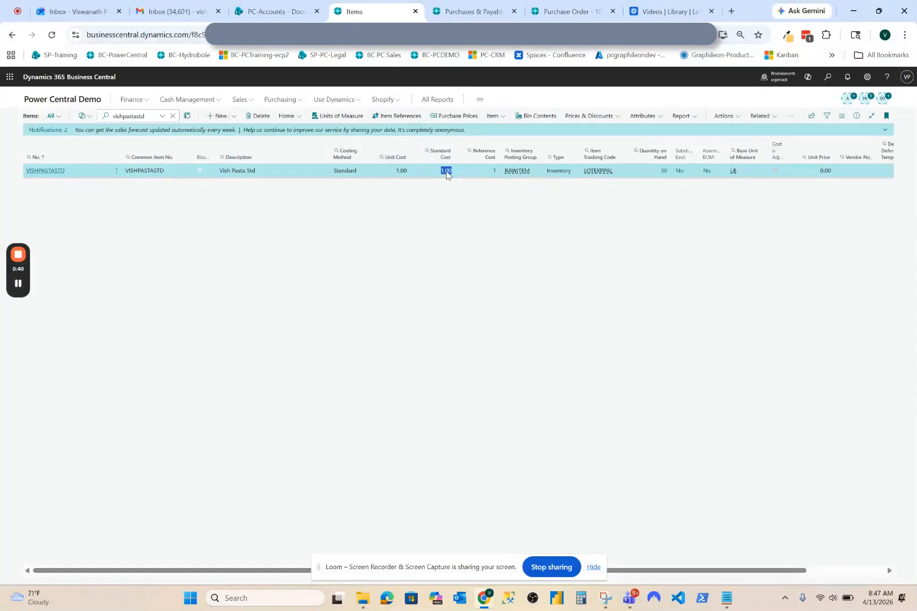
Step: Open the card of item VISHPASTASTD and set its standard cost to 2.00, accepting the change
left_click(40, 171)
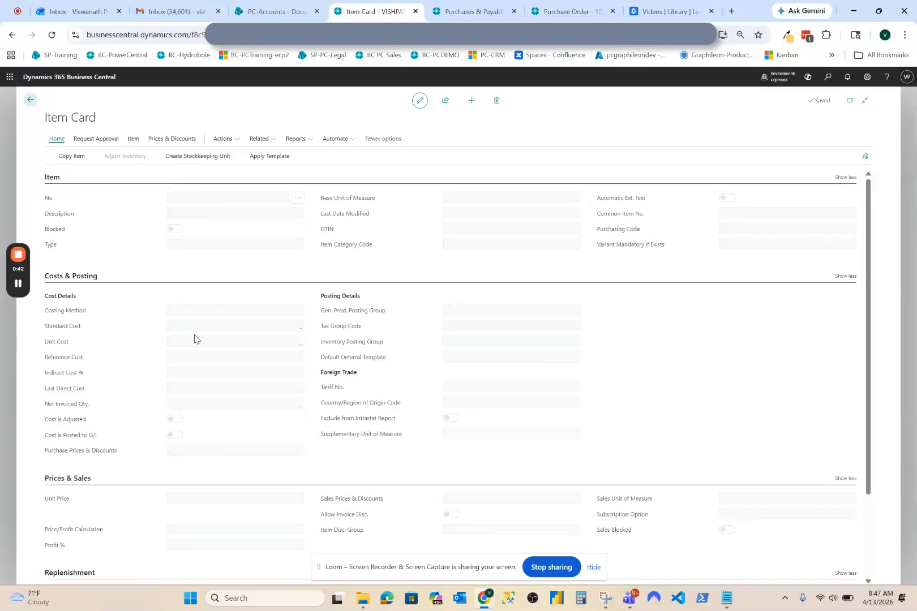
scroll(244, 362, "down", 3)
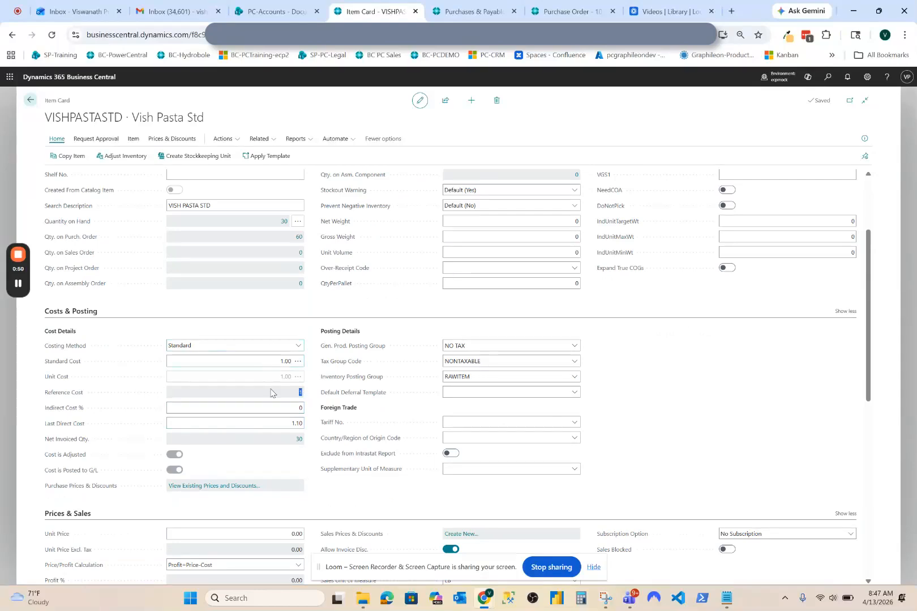
left_click(269, 361)
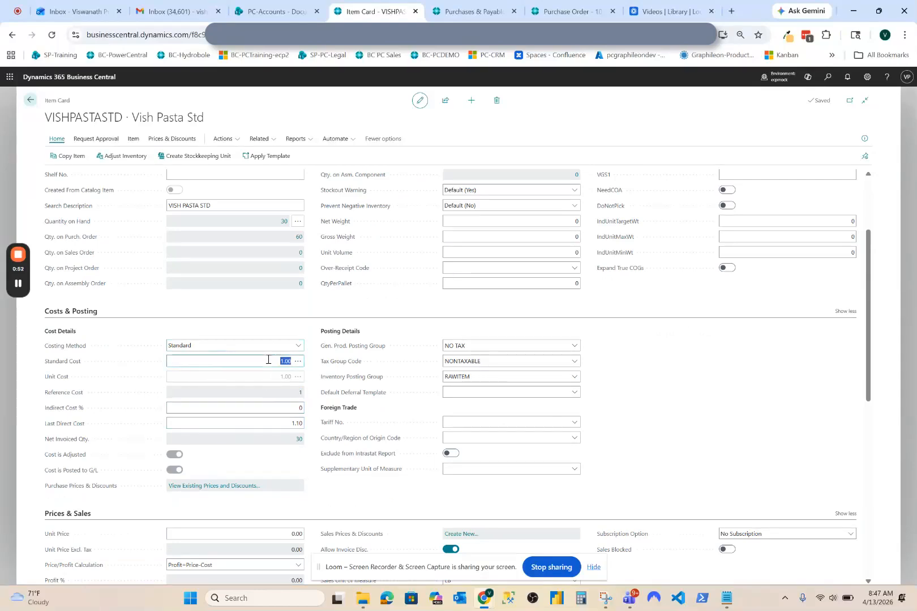
type("2")
key("Tab")
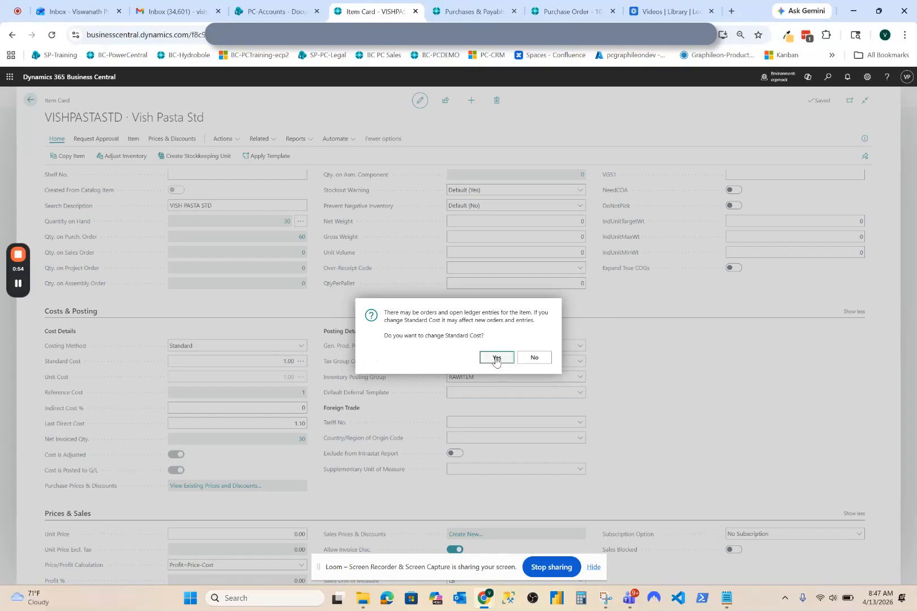
left_click(494, 360)
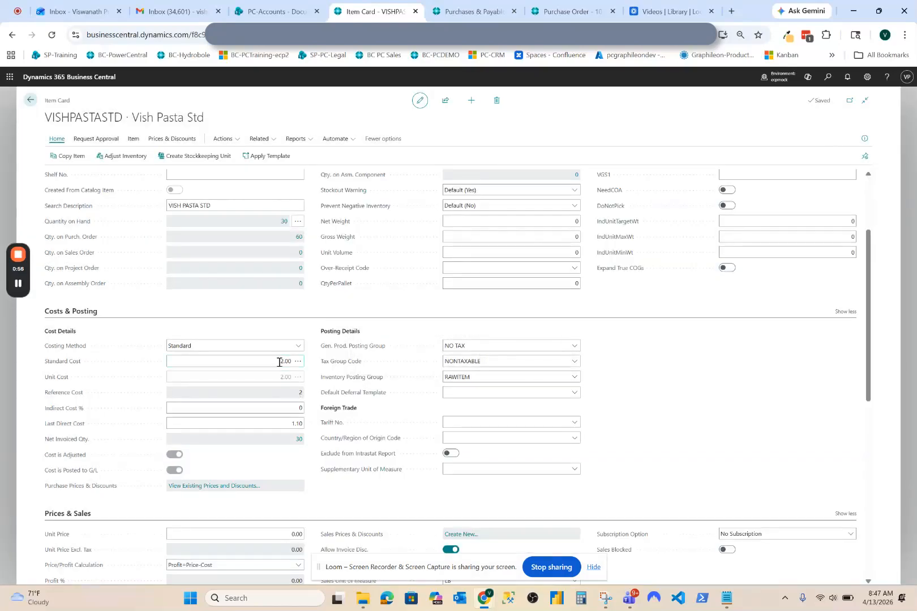
Step: Restore the item's standard cost to 1.00, accept the change, and return to the item list
key("Tab")
left_click(498, 361)
left_click(30, 100)
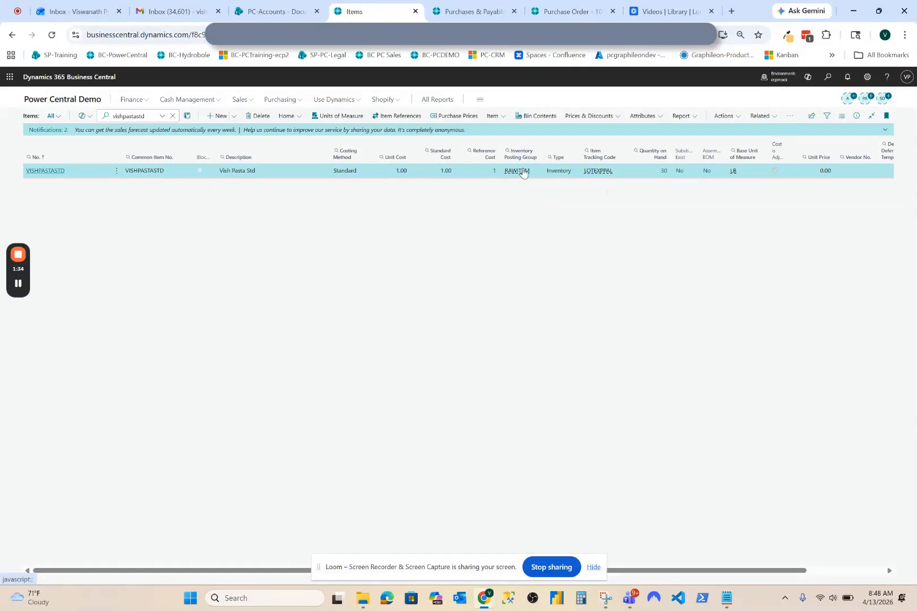
Step: Check the purchase line reason code requirement and Purchase Variance Limit % in Purchases & Payables Setup, then go back to the item list
left_click(470, 12)
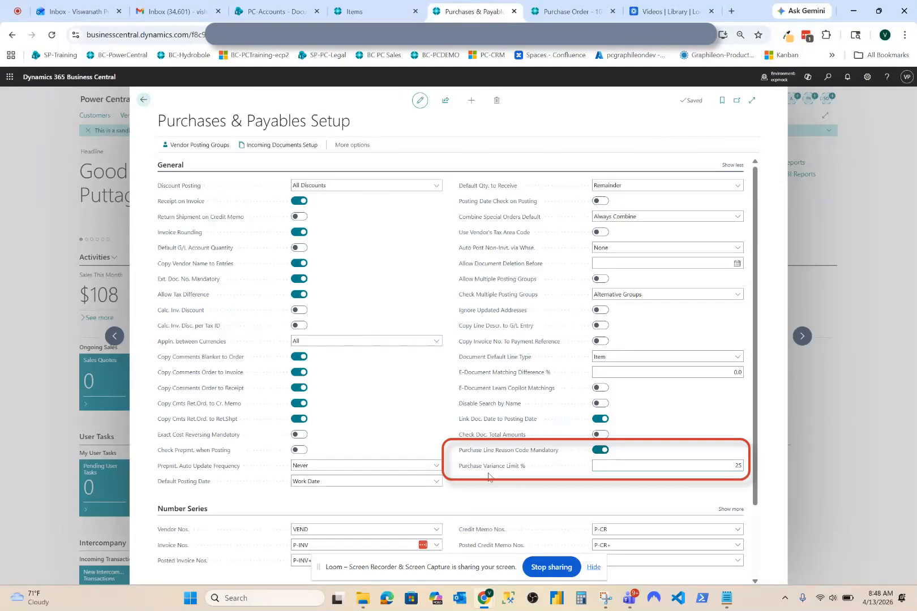
left_click(722, 465)
left_click(679, 492)
left_click(361, 10)
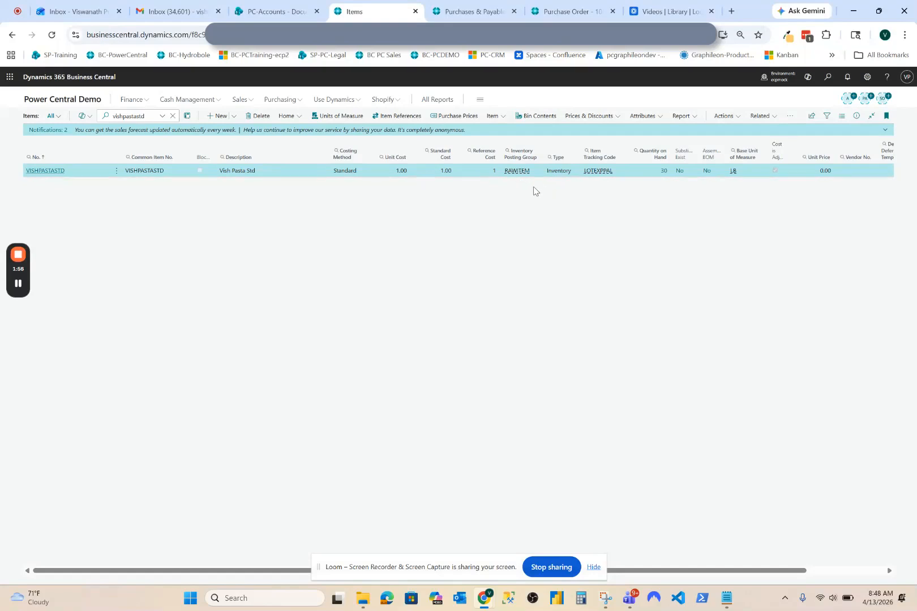
Step: Examine the Dummy Vendor purchase order lines' actual cost, expected cost and cost variance against the item's base unit of measure
left_click(569, 17)
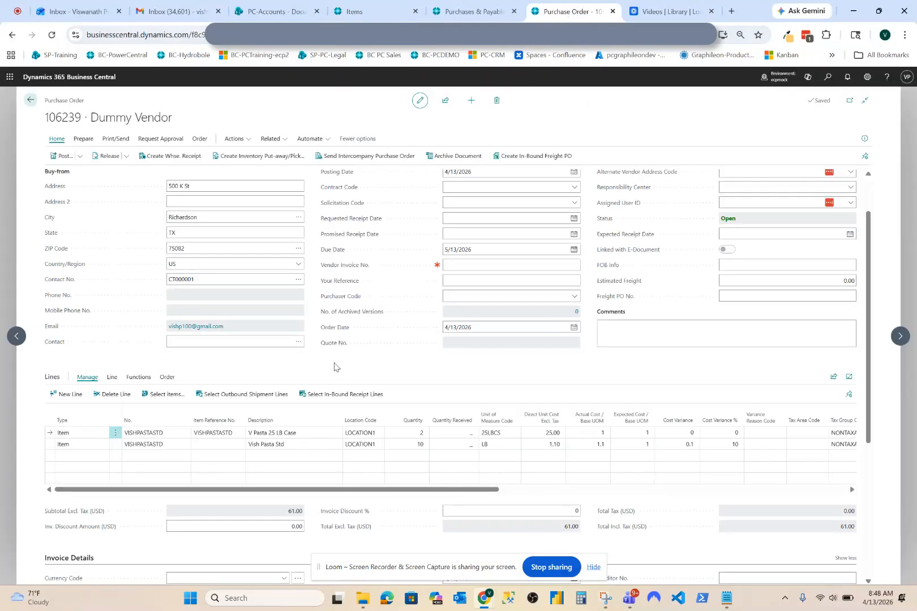
scroll(332, 376, "down", 1)
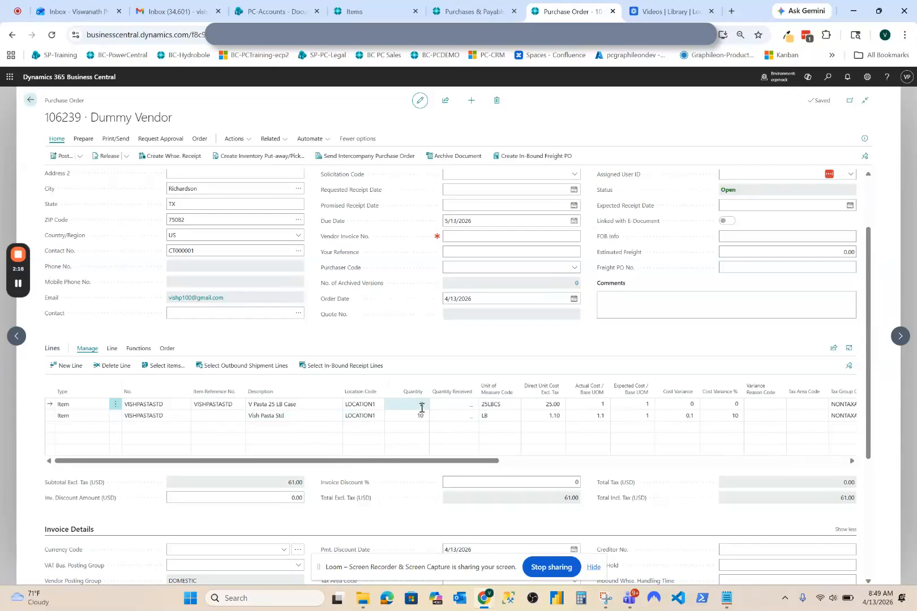
left_click(392, 13)
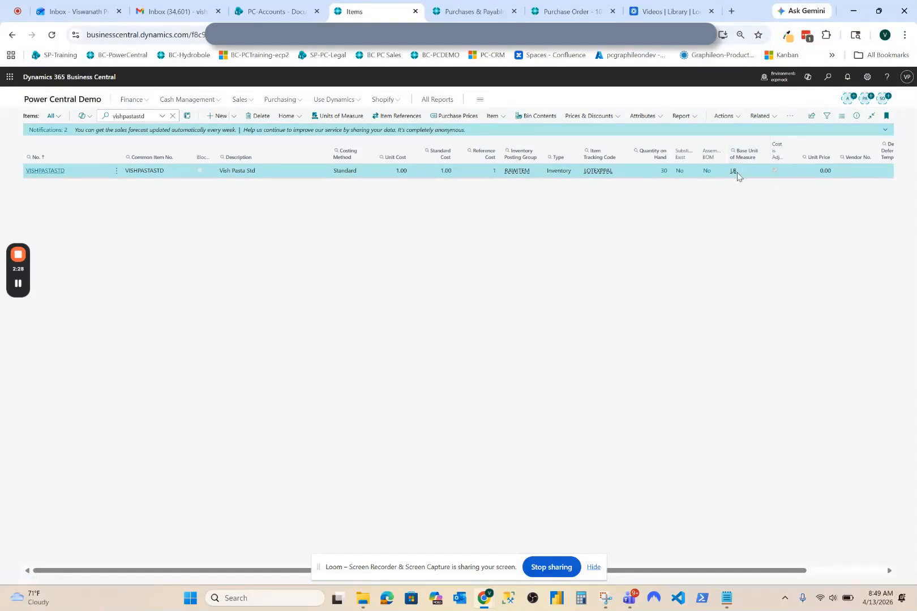
left_click(562, 11)
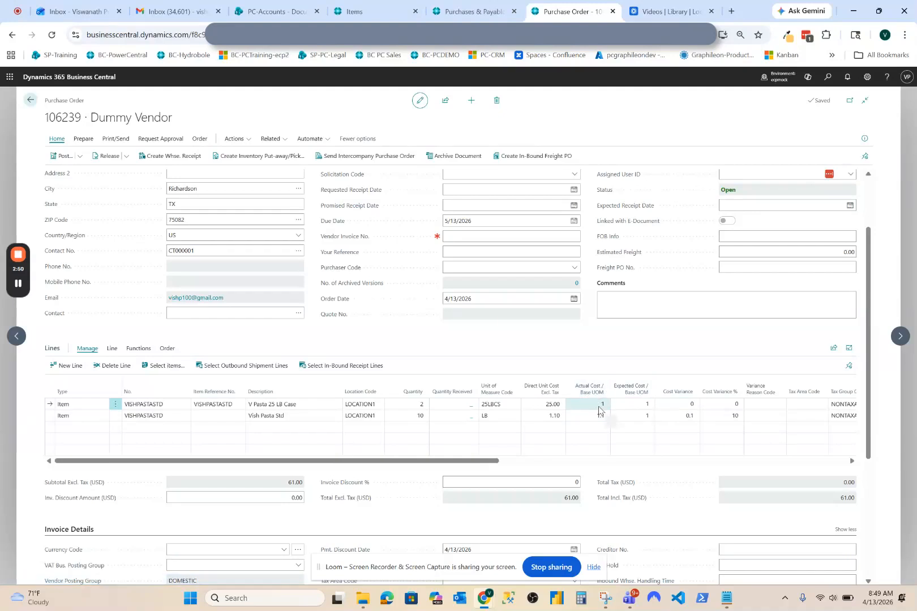
left_click(648, 403)
left_click(689, 405)
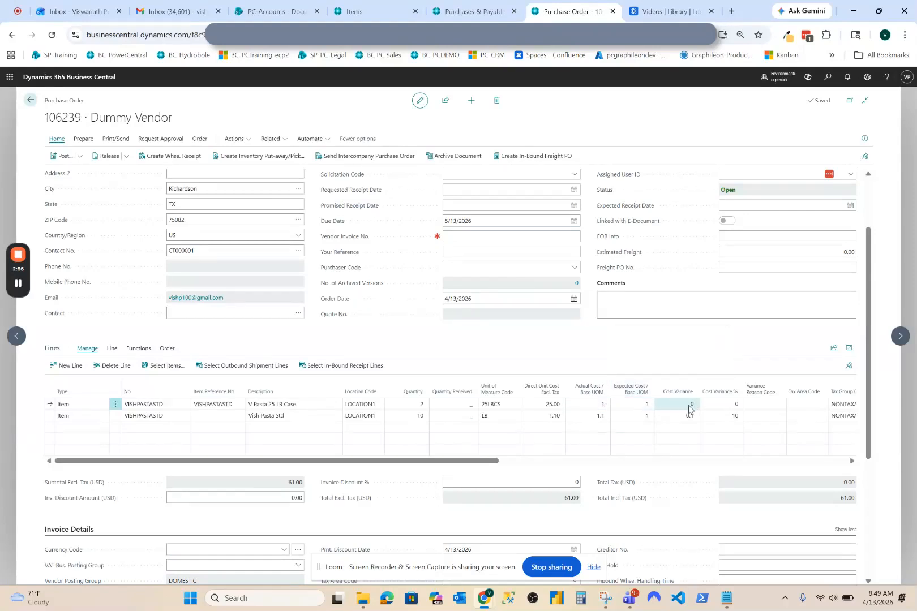
left_click(726, 405)
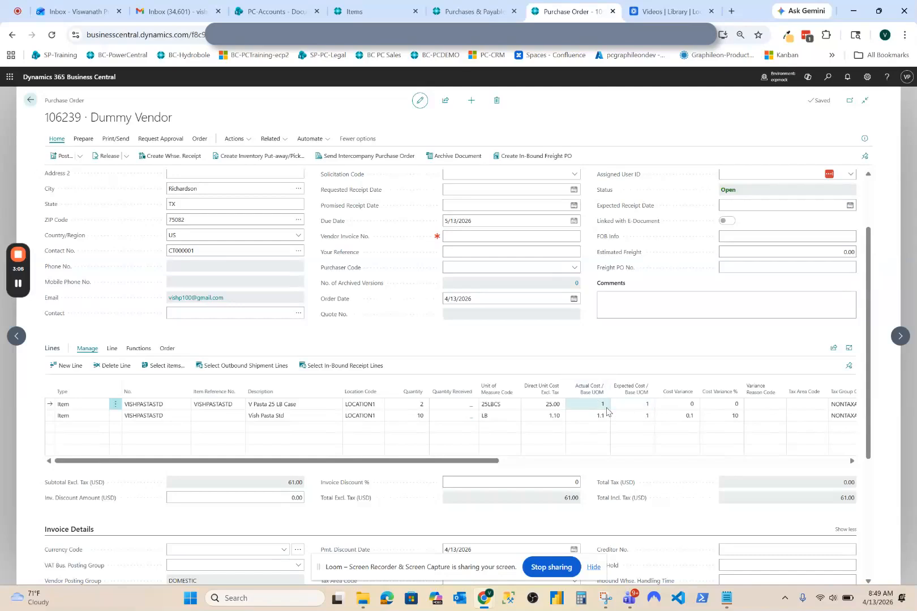
Step: Try direct unit costs of 30 and 50 on the V Pasta 25 LB Case line to test the cost variance
left_click(534, 407)
type("30")
key("Tab")
left_click(591, 331)
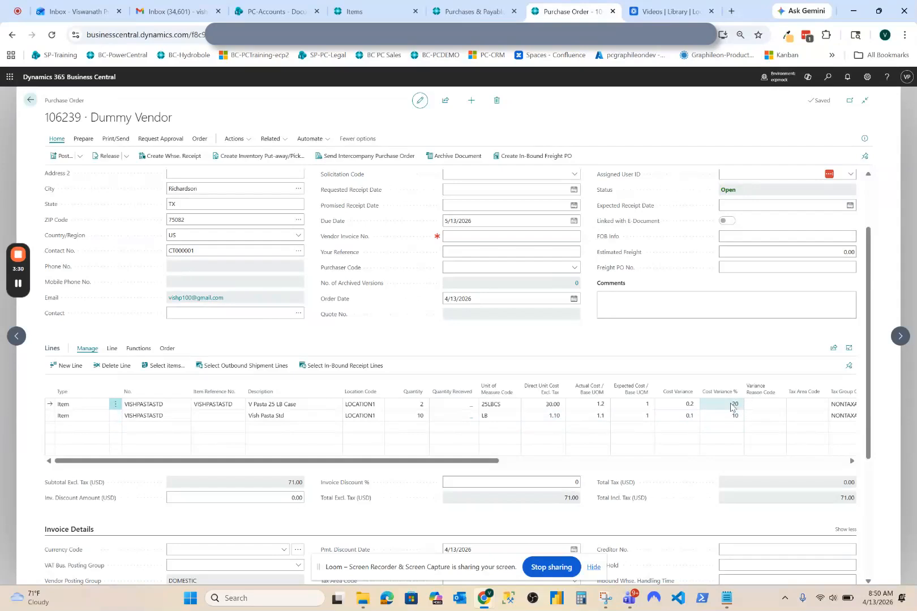
left_click(544, 403)
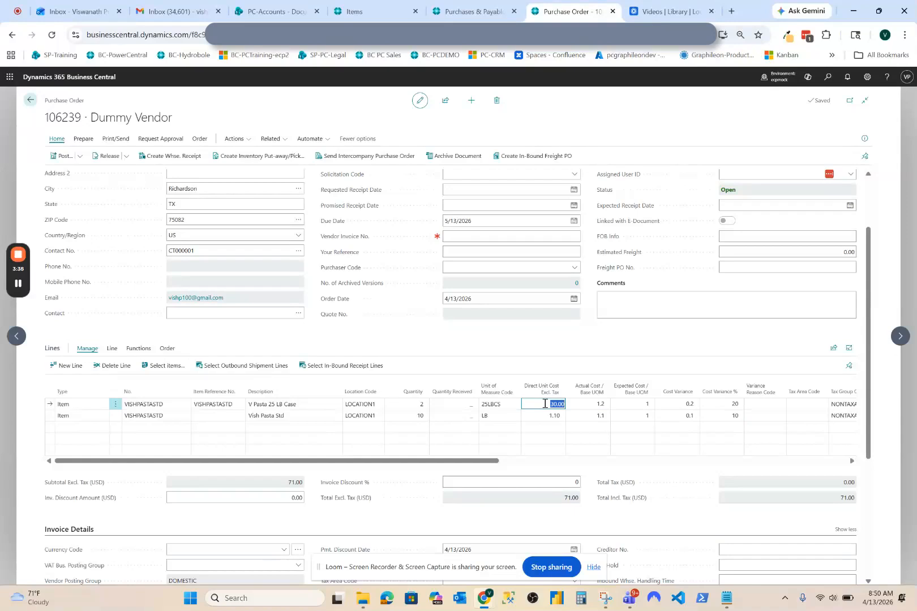
type("50")
key("Tab")
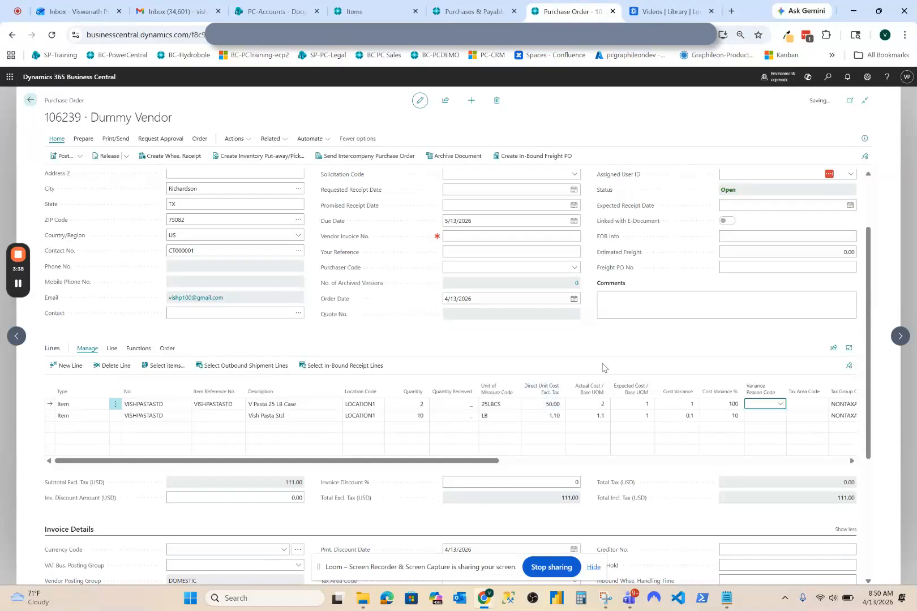
Step: Set the direct unit cost of the V Pasta 25 LB Case line to 40
left_click(542, 403)
type("40")
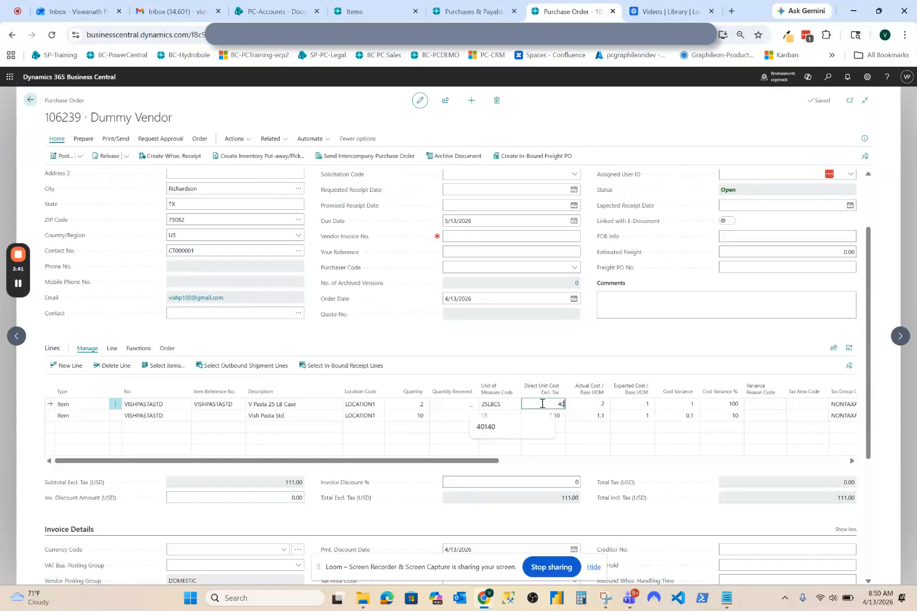
key("Tab")
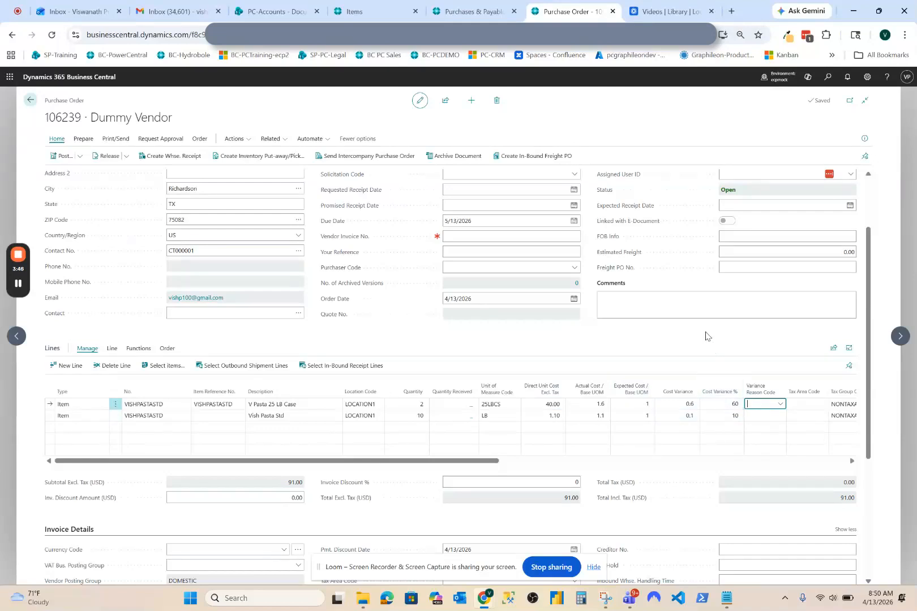
left_click(731, 404)
Step: Try to release the purchase order without a variance reason code, read the message and dismiss it
left_click(110, 156)
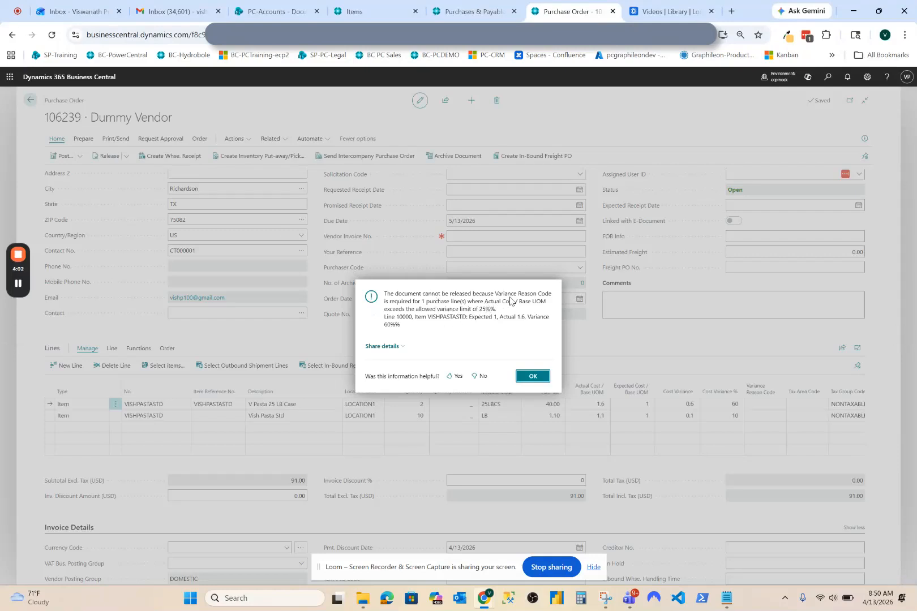
left_click_drag(480, 310, 503, 314)
left_click(452, 318)
left_click(534, 375)
Step: Set the variance reason code of the V Pasta 25 LB Case line to RUSHORDER
left_click(760, 403)
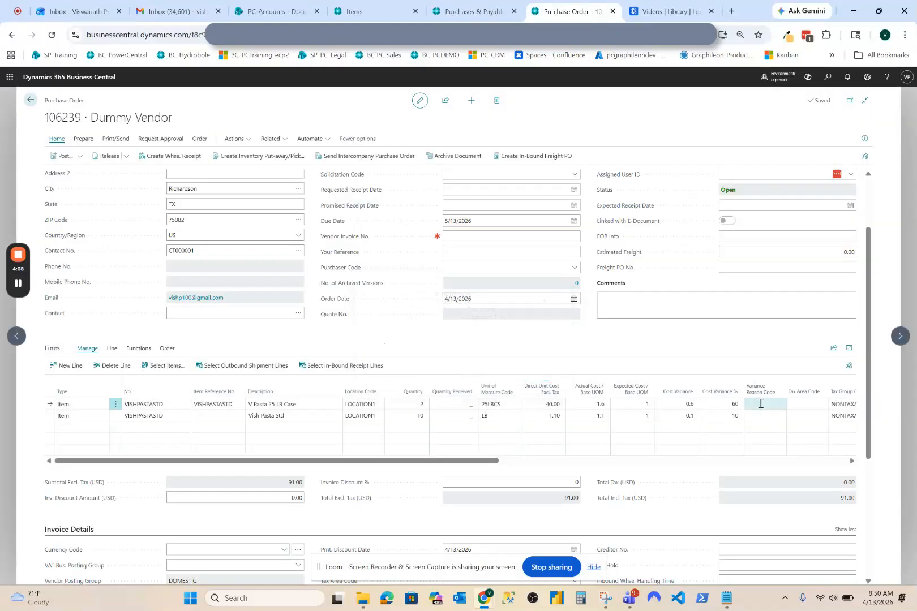
left_click(760, 404)
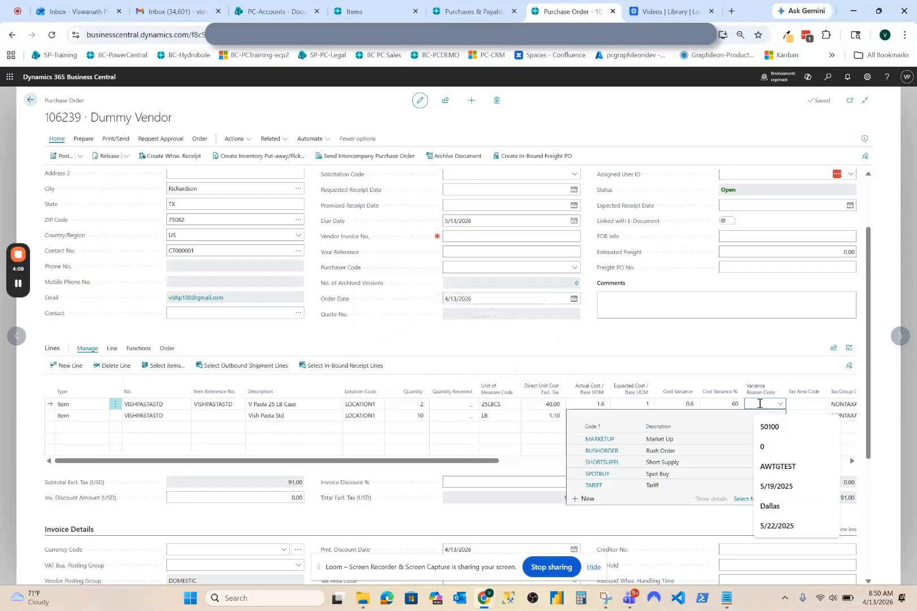
left_click(666, 453)
left_click(687, 347)
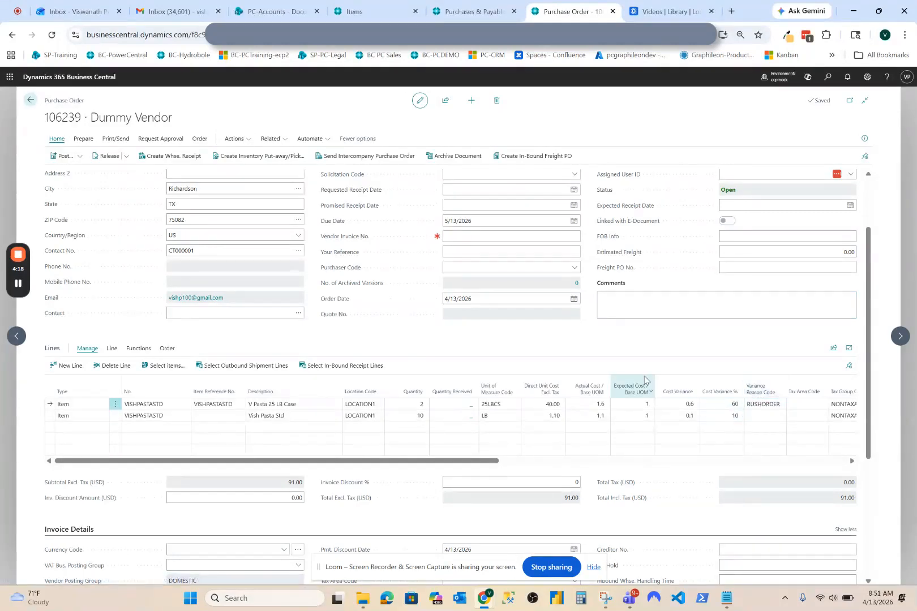
Step: Release the purchase order and create a warehouse receipt from it
left_click(105, 156)
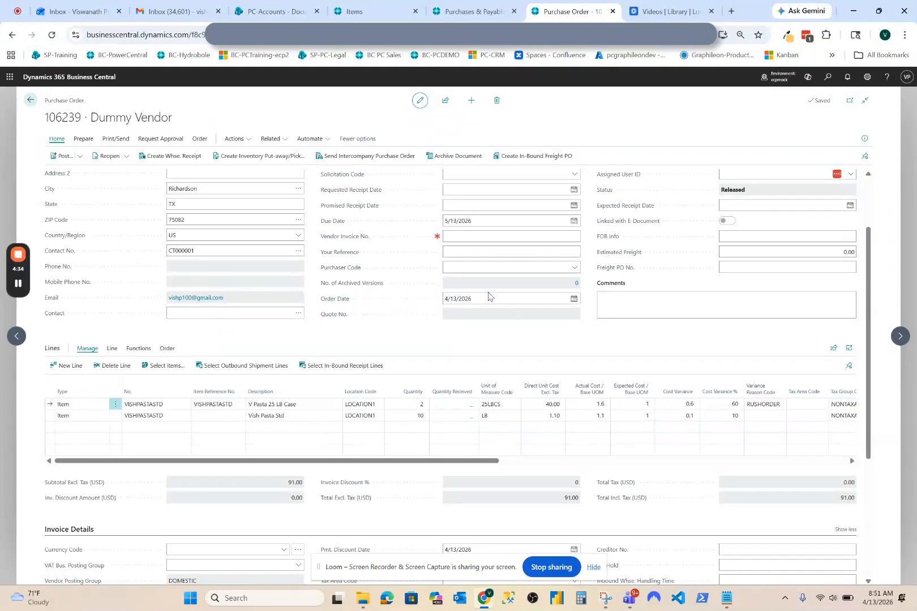
left_click(180, 157)
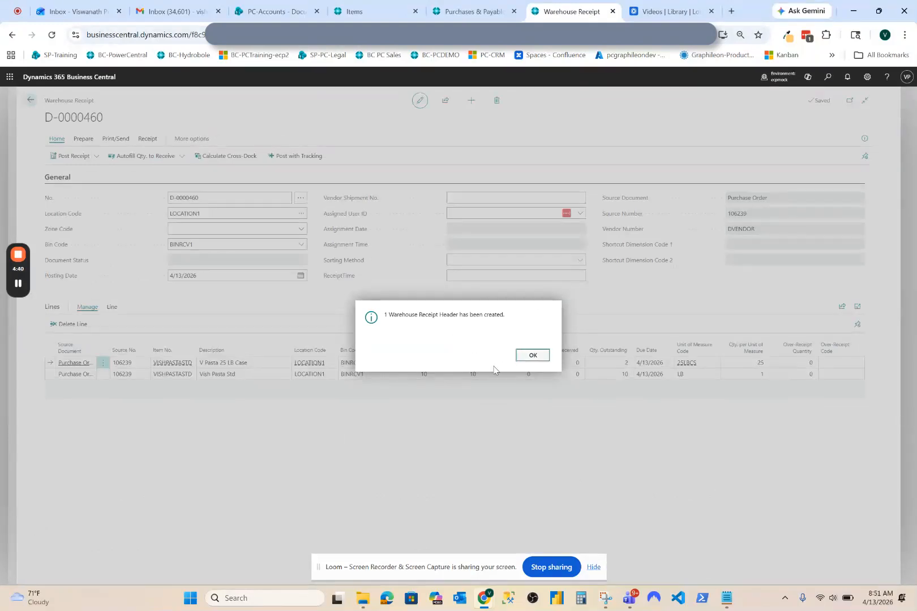
left_click(531, 355)
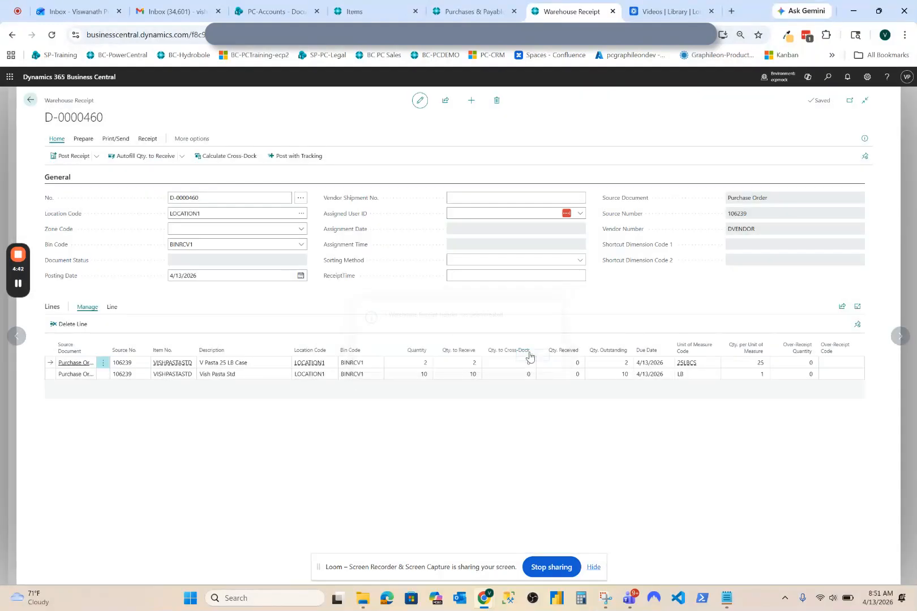
left_click(112, 307)
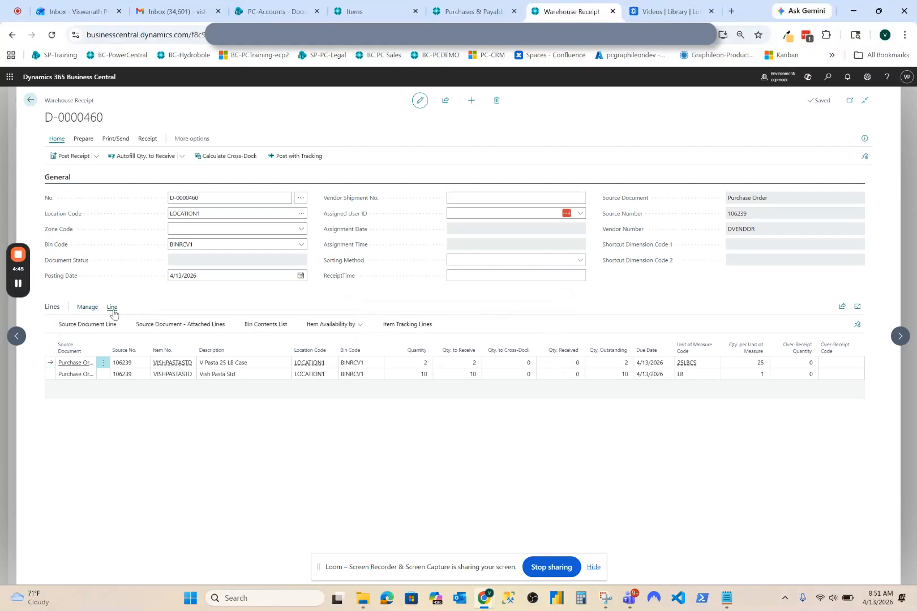
left_click(405, 327)
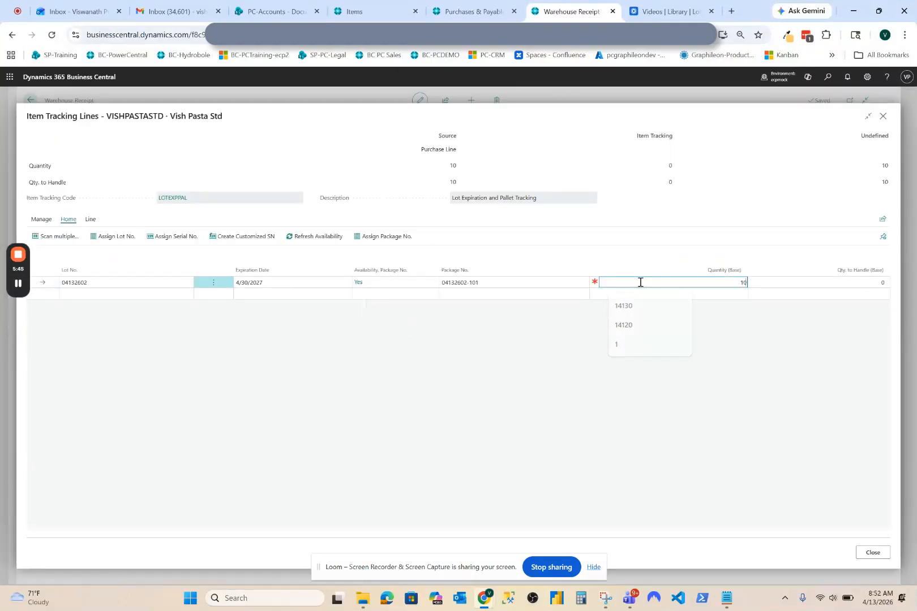
left_click(640, 340)
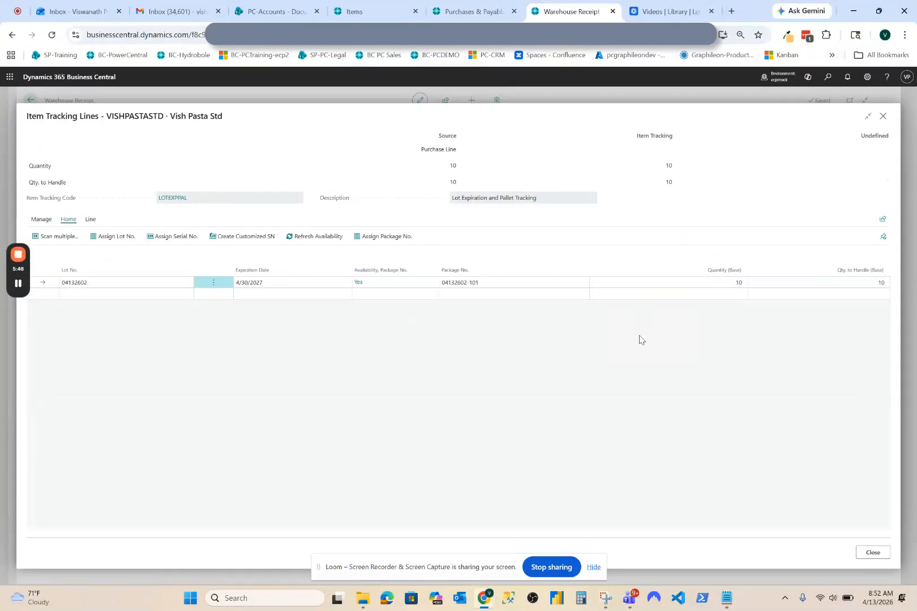
left_click(46, 294)
left_click(880, 556)
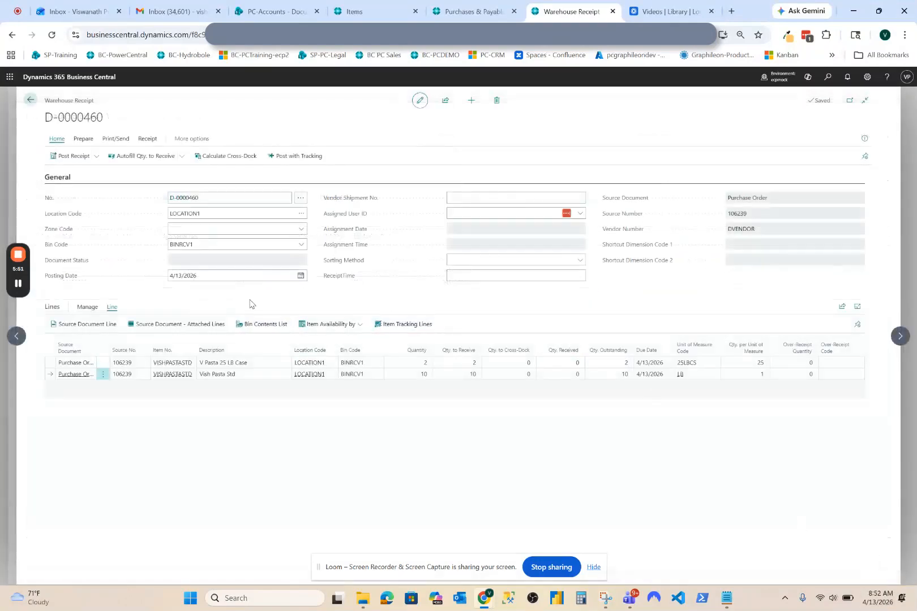
Step: Post the warehouse receipt for both purchase order lines and return to the order
left_click(74, 157)
left_click(497, 355)
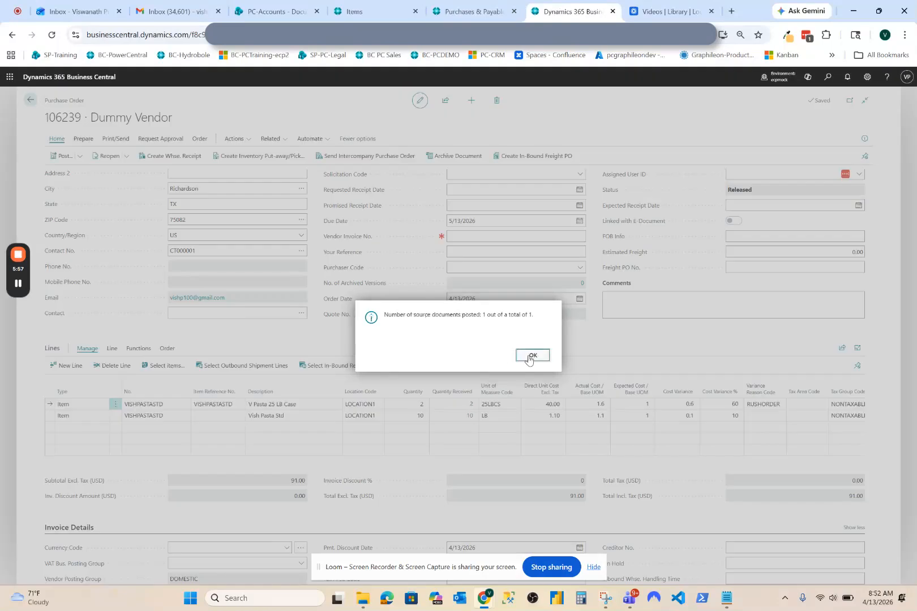
left_click(531, 356)
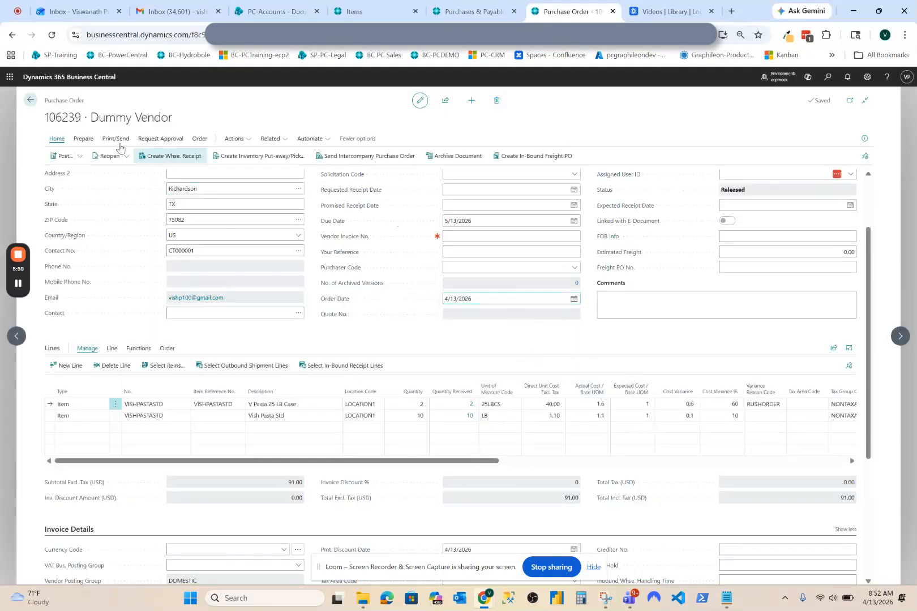
Step: Copy the purchase order's number into the Vendor Invoice No. field
double_click(63, 119)
key("ctrl+c")
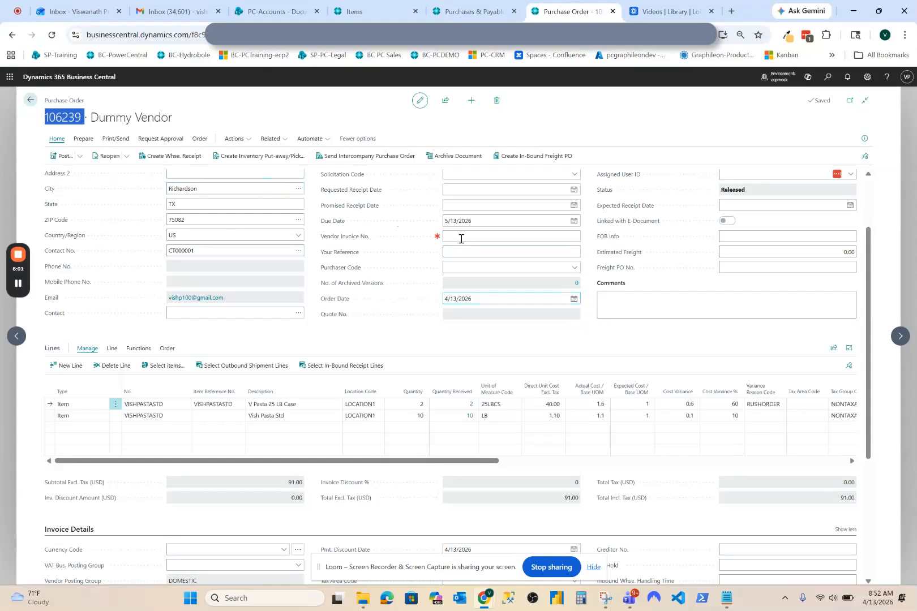
left_click(460, 238)
key("ctrl+v")
key("Tab")
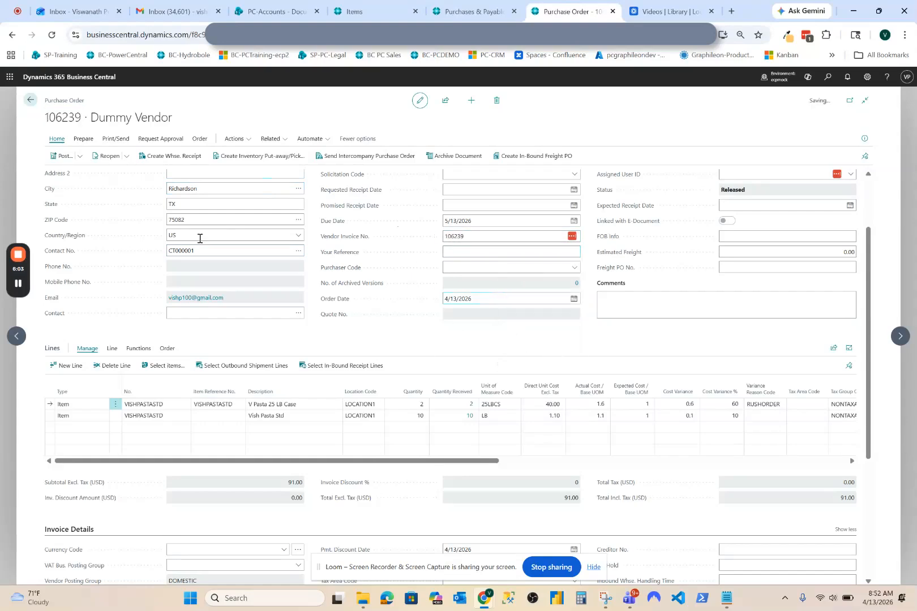
Step: Post the purchase order with the Receive and Invoice option and decline opening the posted invoice
left_click(57, 162)
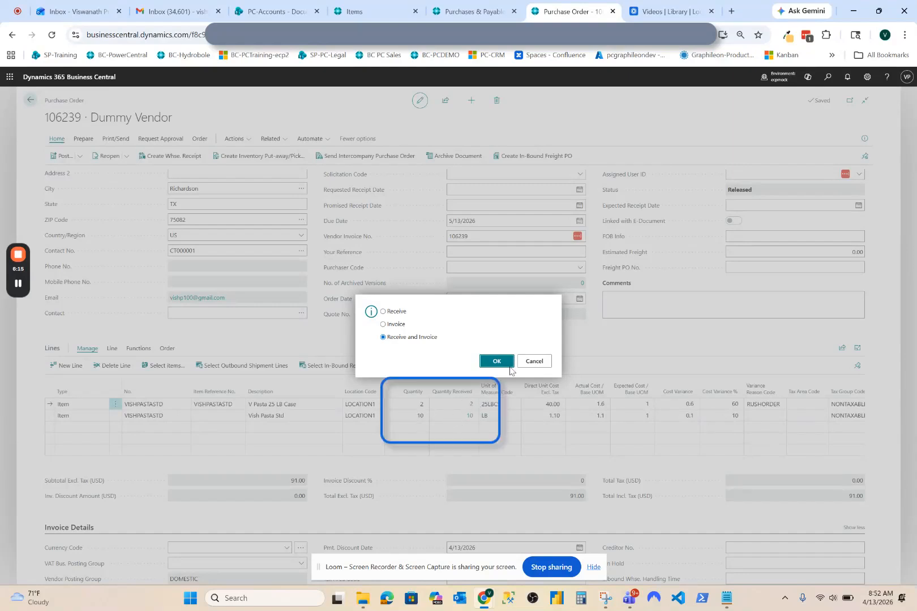
left_click(493, 362)
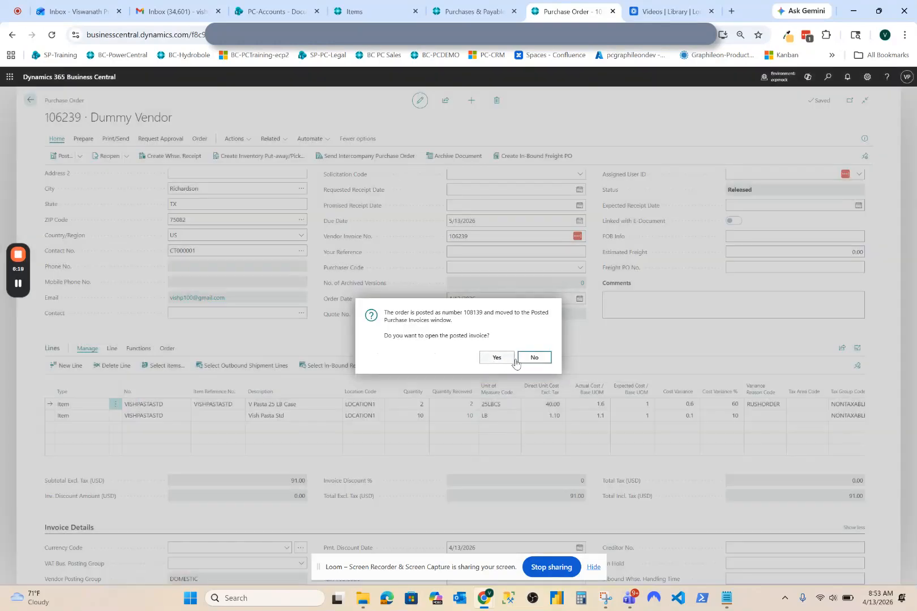
left_click(526, 362)
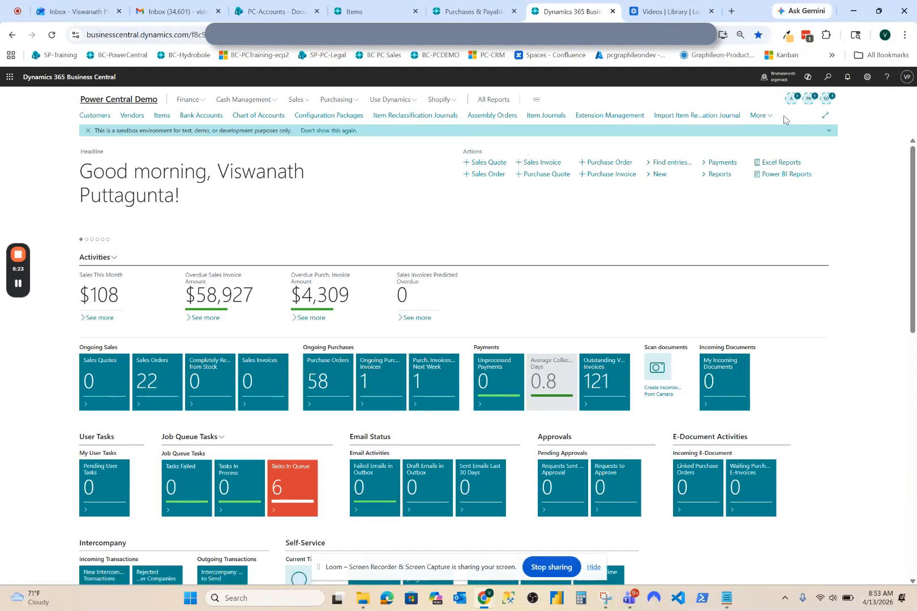
Step: Search for "posted purchase inv" and open the Posted Purchase Invoice Lines list
left_click(765, 117)
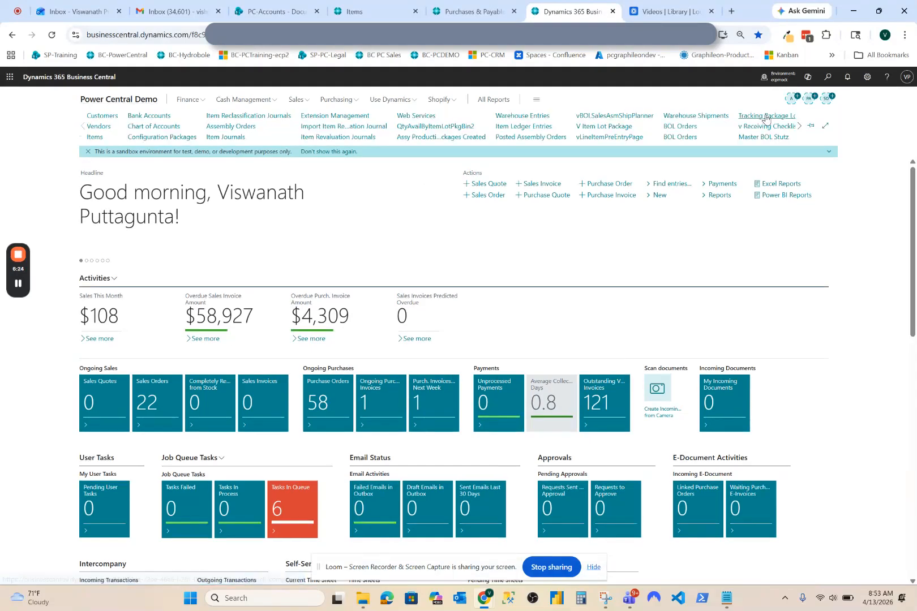
left_click(831, 81)
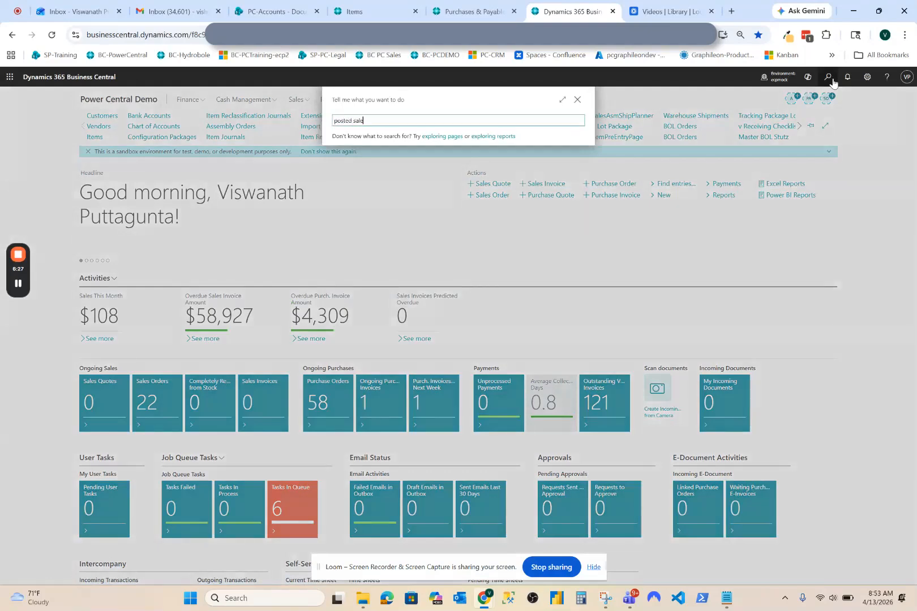
type("posted purchase inv")
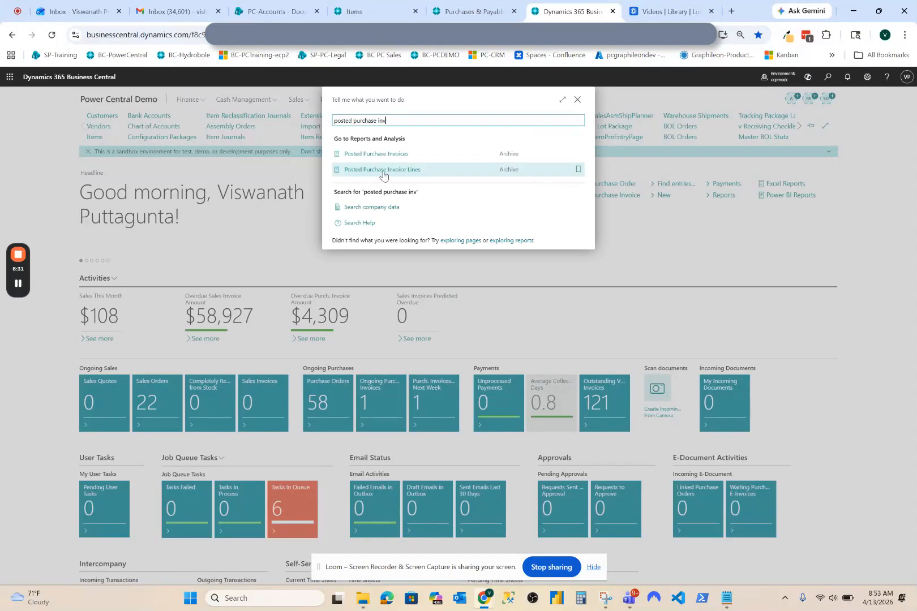
left_click(381, 174)
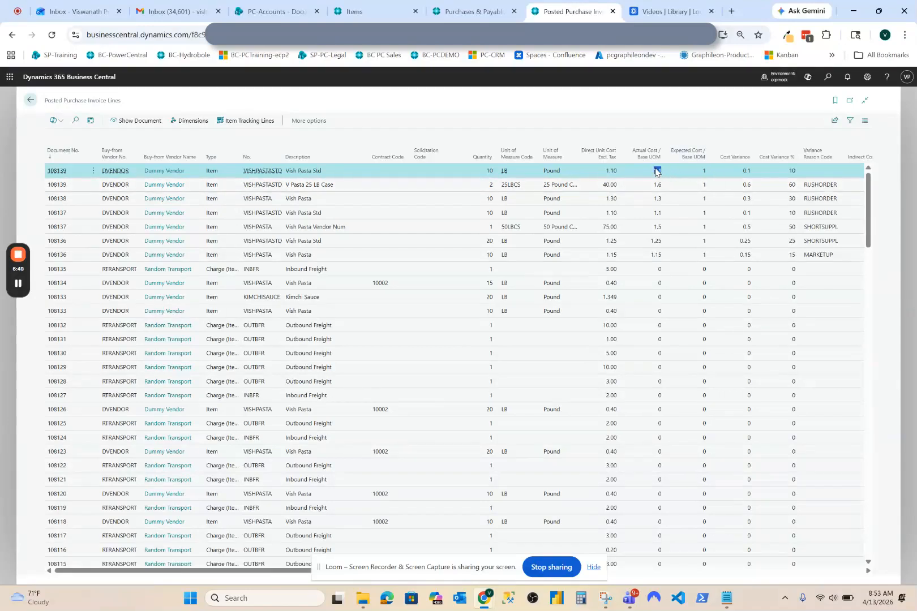
Step: Examine the unit cost, cost variance, variance percentage and reason code on the newly invoiced pasta lines and the earlier variance lines
left_click(746, 171)
left_click(793, 173)
left_click(611, 187)
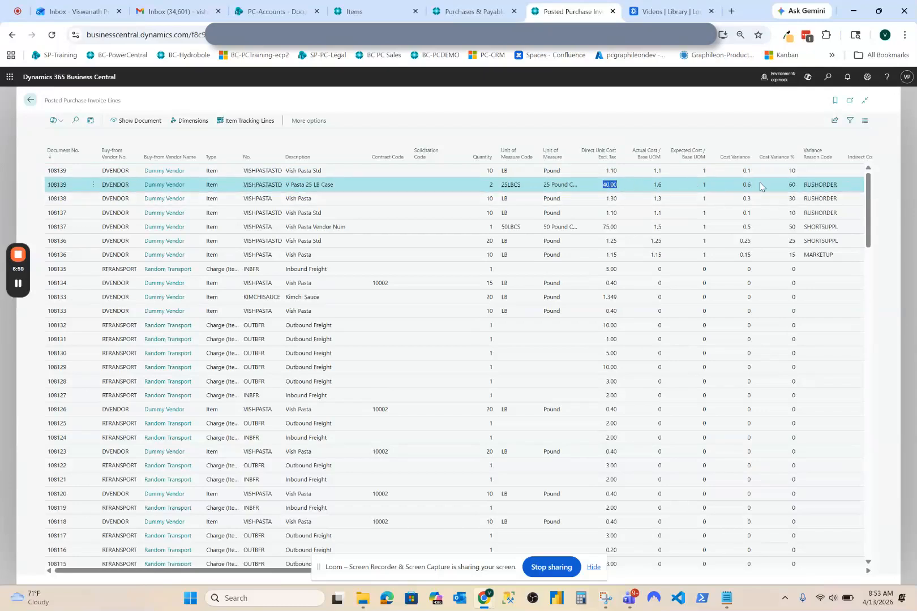
left_click(792, 185)
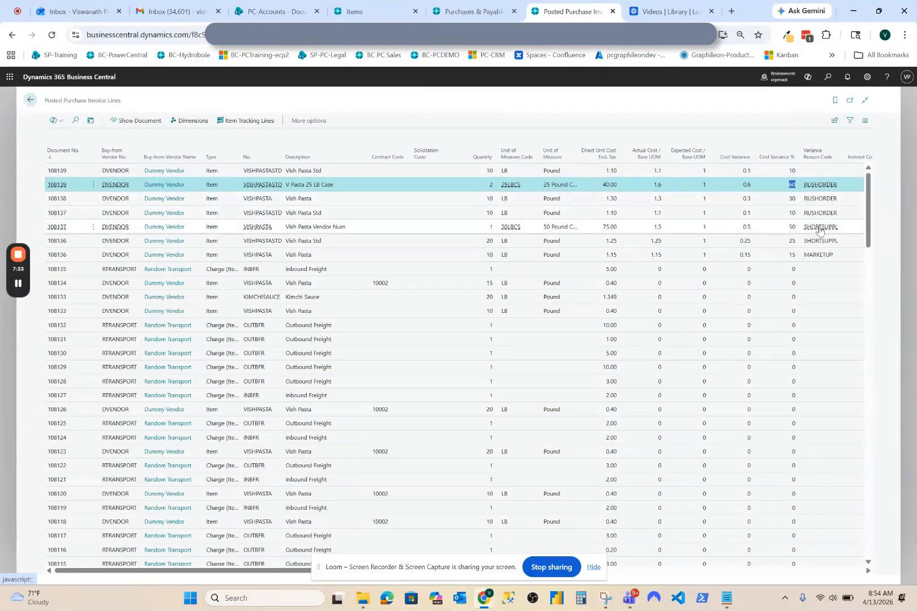
left_click(778, 232)
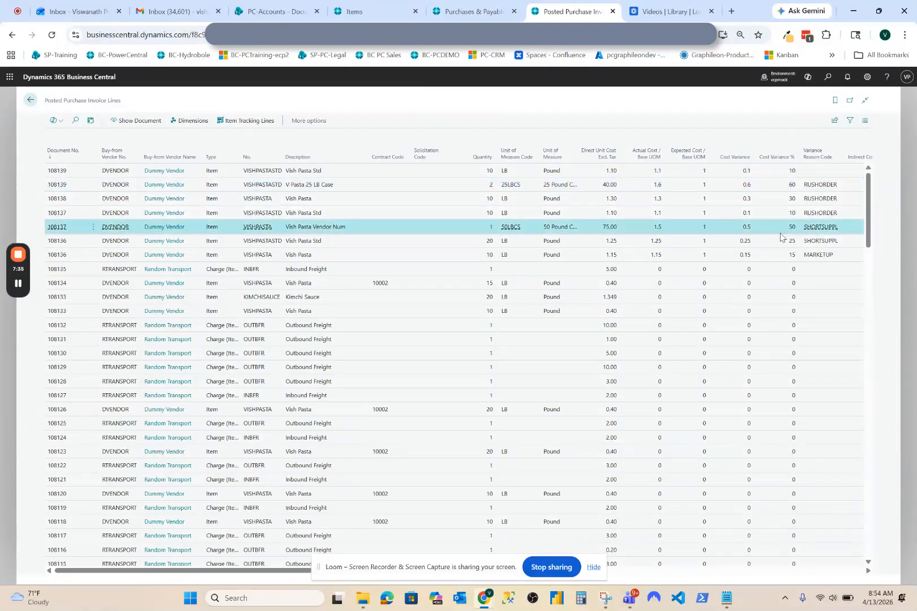
left_click(776, 261)
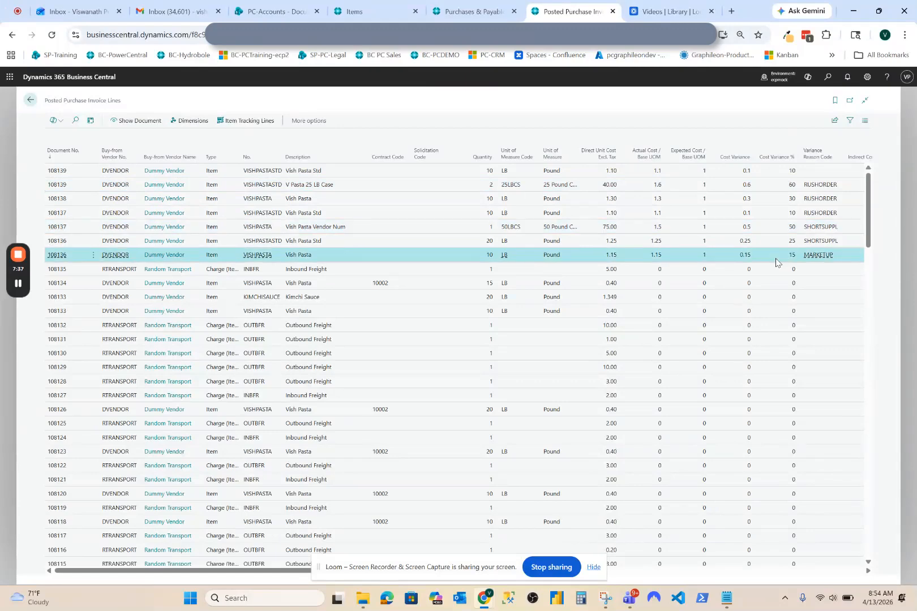